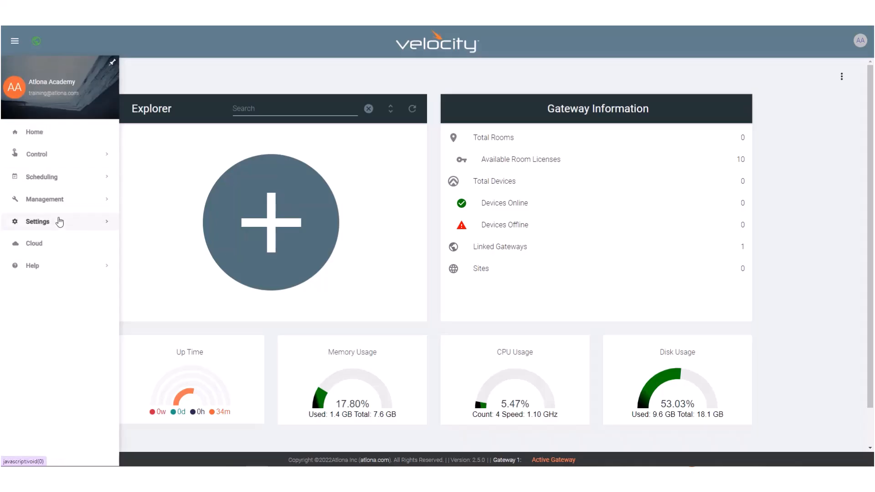
pyautogui.click(60, 222)
pyautogui.click(54, 237)
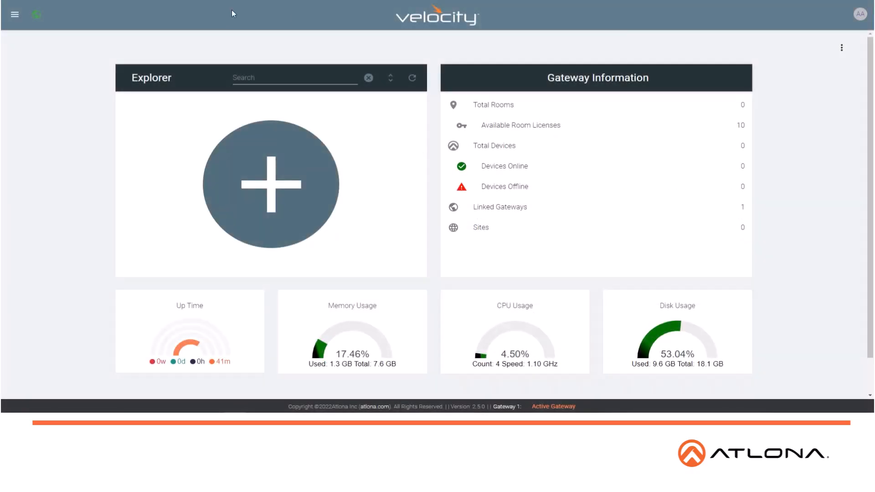
# Step: Log in to the Velocity Cloud account from the gateway's cloud settings with the account's e-mail and password
pyautogui.click(15, 17)
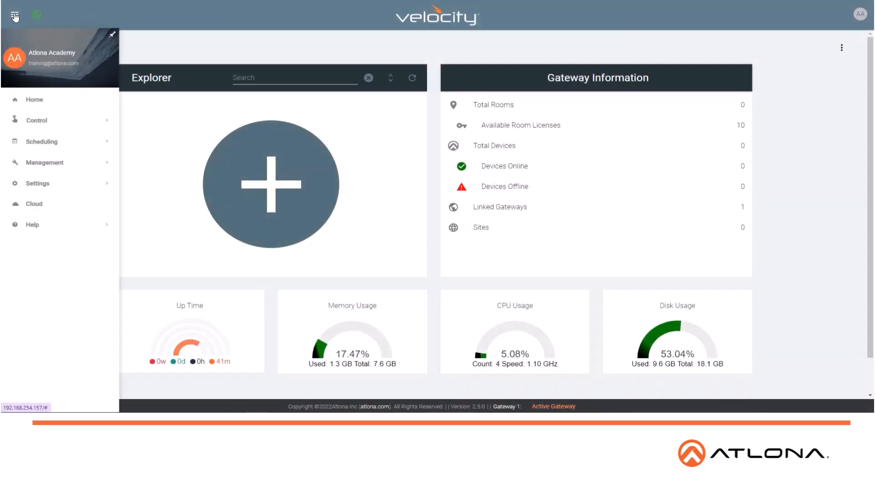
pyautogui.click(66, 206)
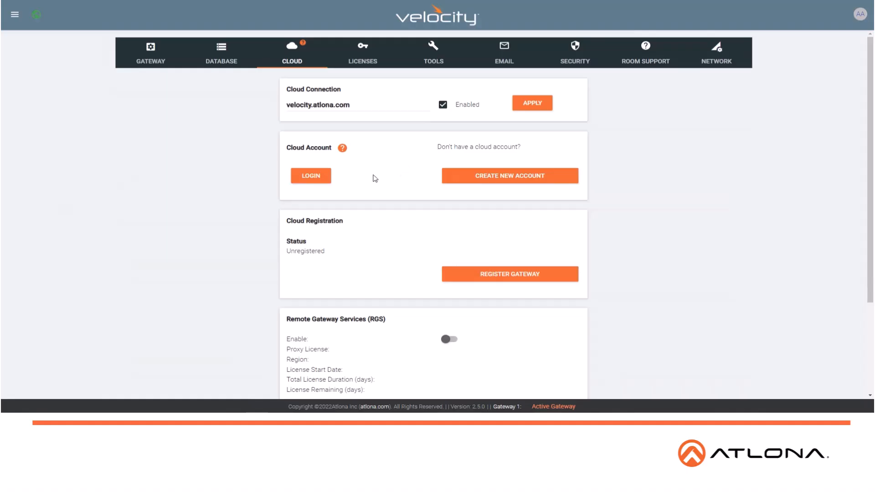
pyautogui.click(312, 176)
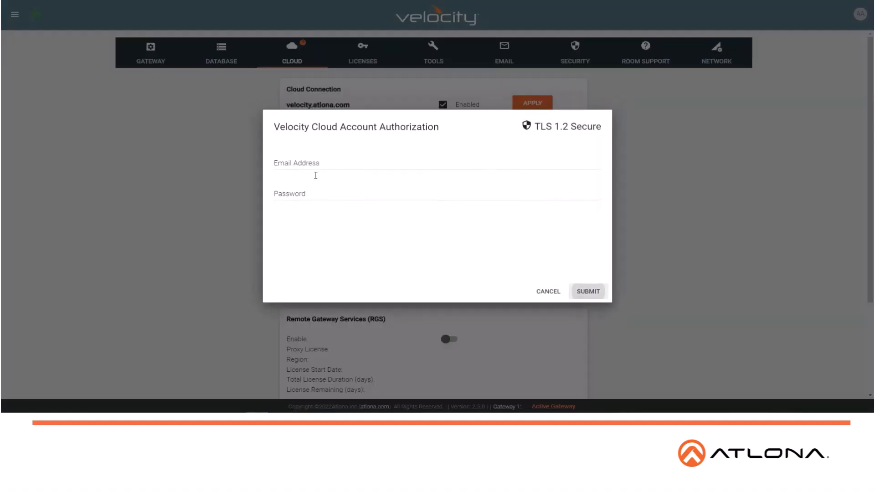
pyautogui.click(316, 168)
pyautogui.click(367, 191)
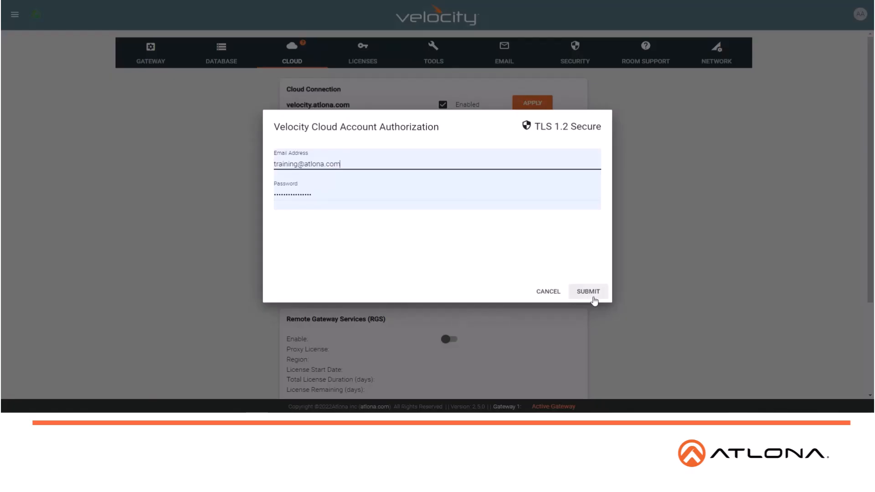
pyautogui.click(588, 292)
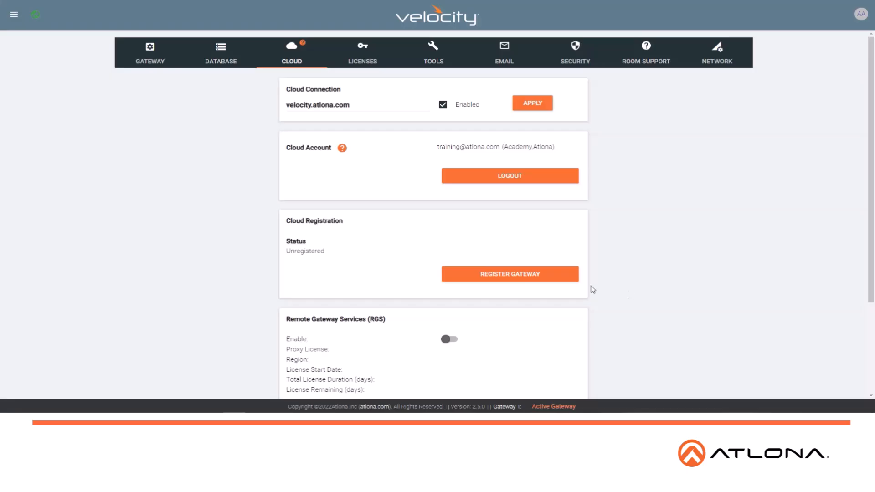
# Step: Register the gateway with the cloud and enable Remote Gateway Services (RGS)
pyautogui.click(521, 275)
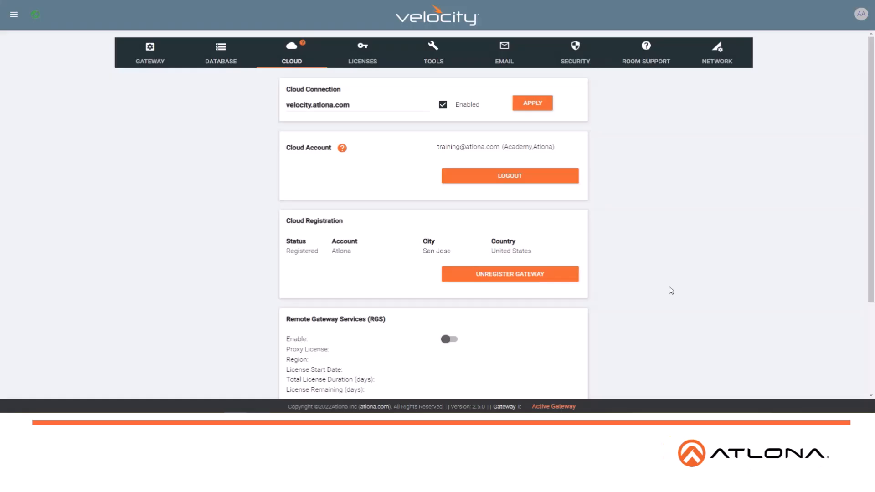
pyautogui.scroll(-3, 669, 289)
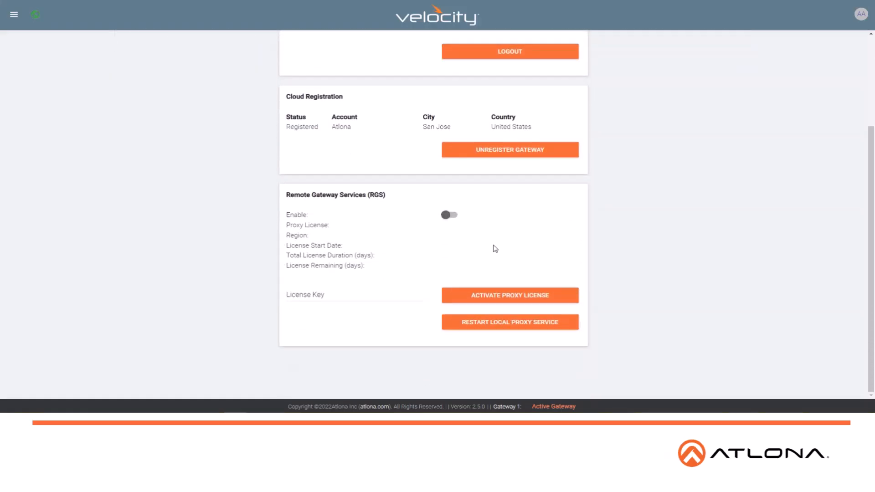
pyautogui.click(450, 216)
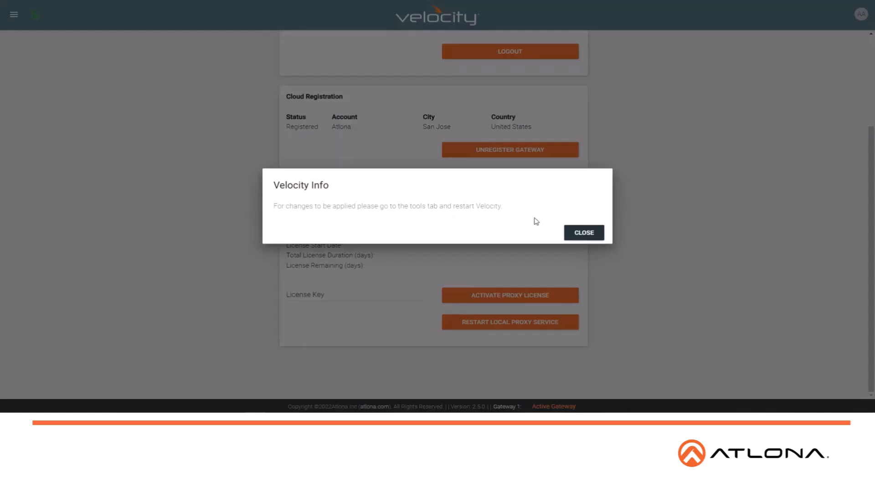
pyautogui.click(583, 232)
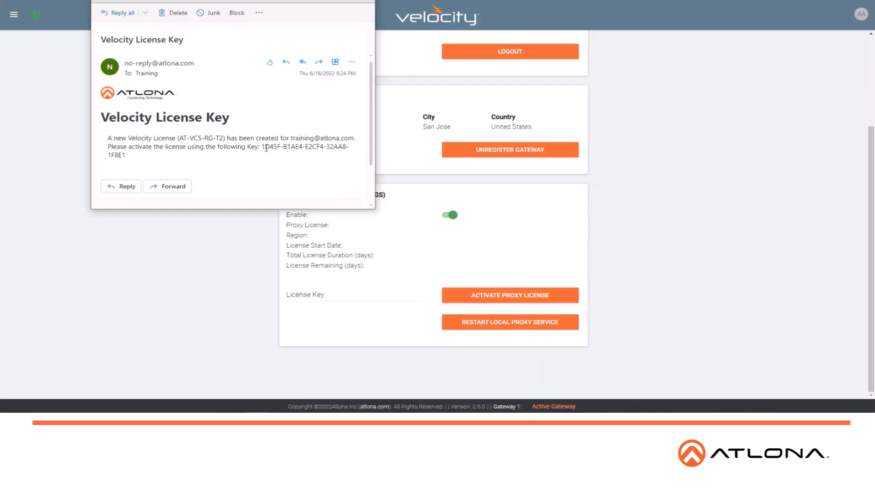
# Step: Copy the license key from the Velocity License Key e-mail into the RGS License Key field and start activating the proxy license
pyautogui.moveTo(263, 147); pyautogui.dragTo(294, 157)
pyautogui.hotkey('ctrl', 'c')
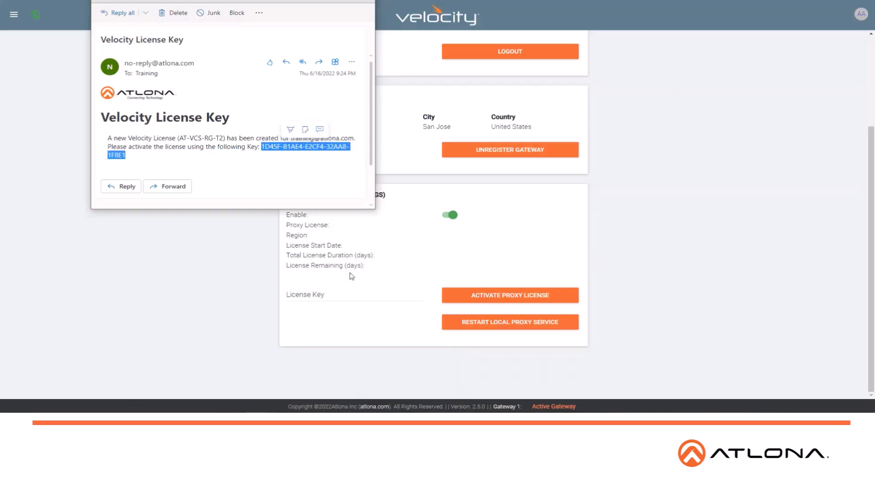
pyautogui.click(347, 298)
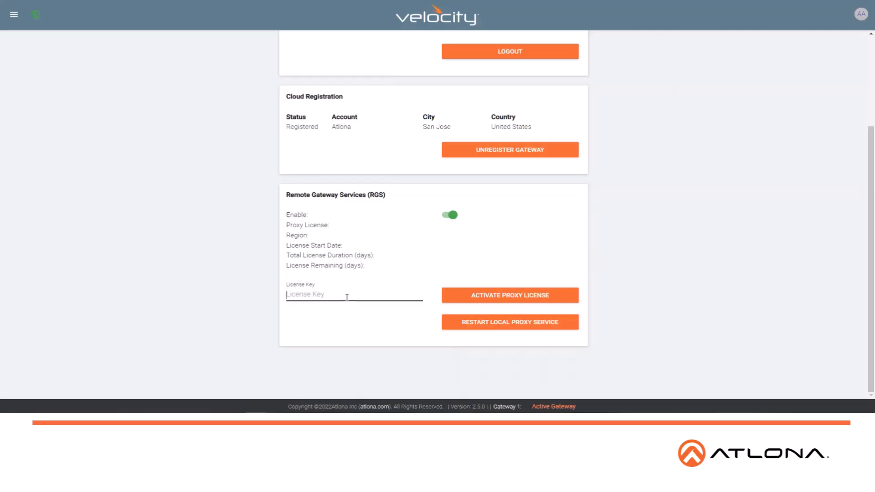
pyautogui.hotkey('ctrl', 'v')
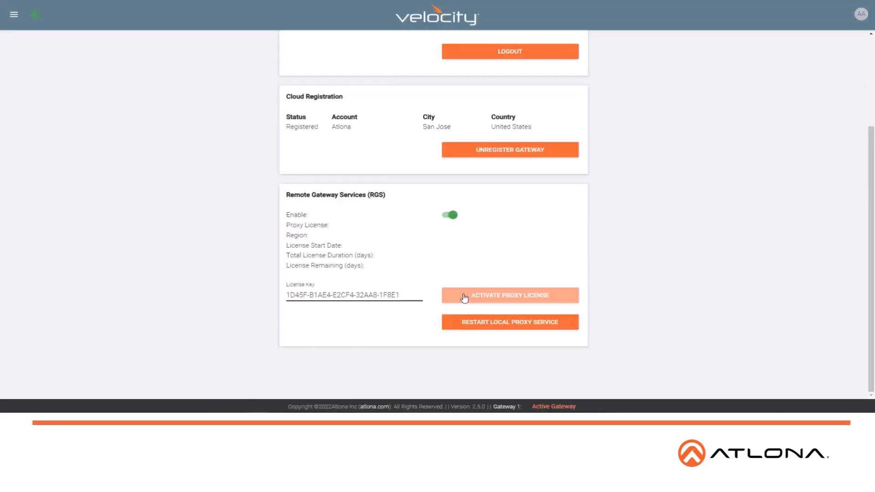
pyautogui.click(465, 298)
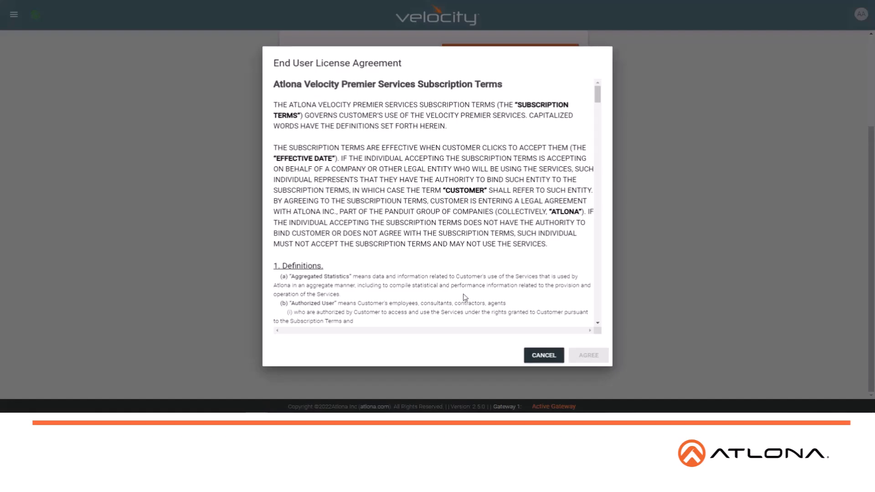
# Step: Go through the End User License Agreement to its end and agree to its terms
pyautogui.scroll(-10, 514, 202)
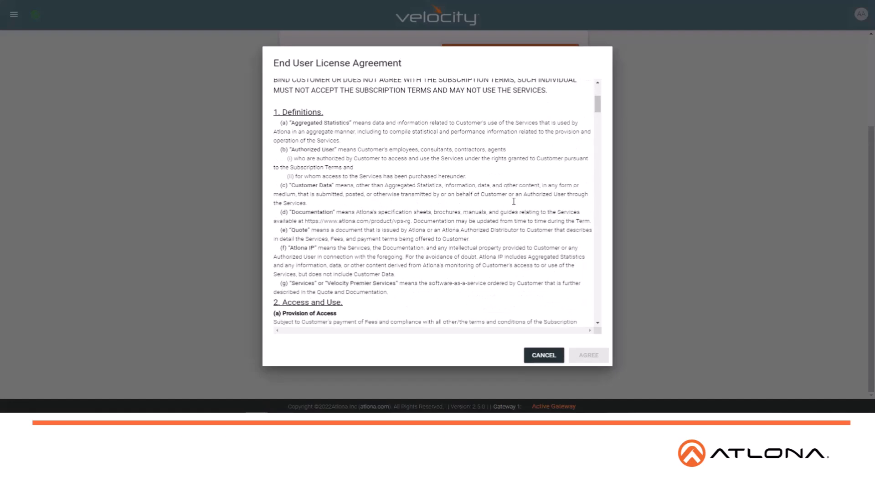
pyautogui.scroll(-10, 514, 204)
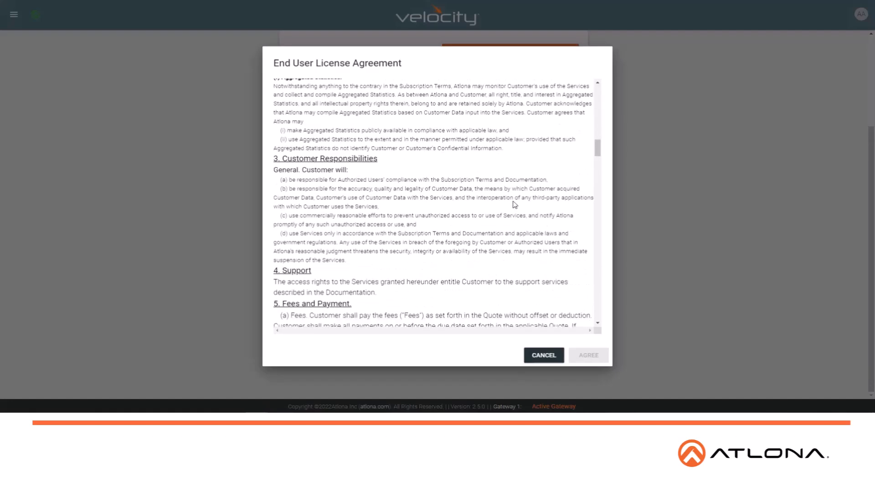
pyautogui.scroll(-10, 514, 201)
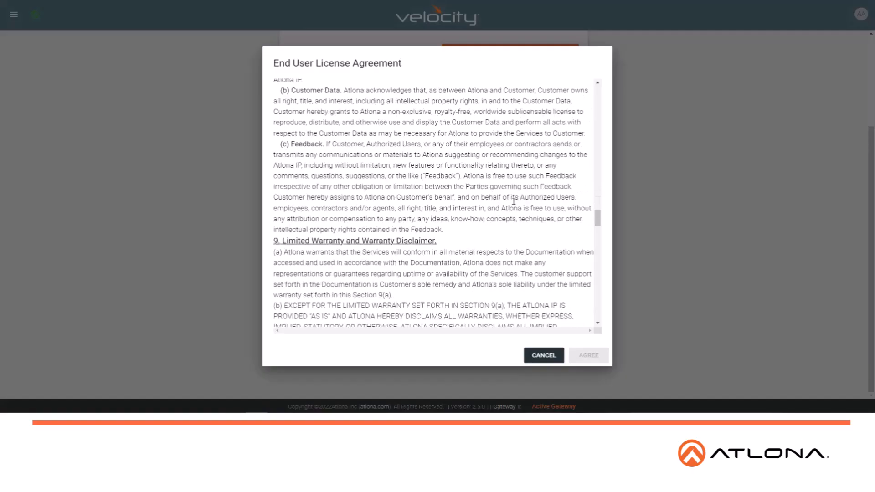
pyautogui.scroll(-10, 514, 201)
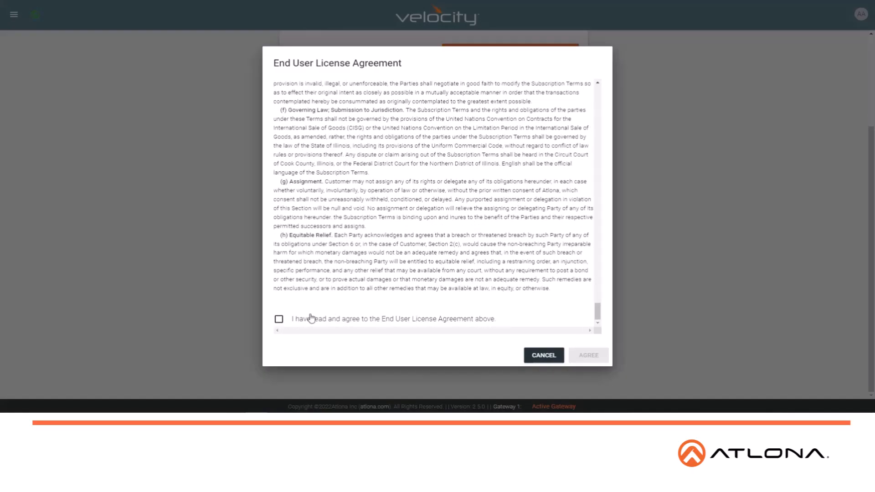
pyautogui.click(281, 321)
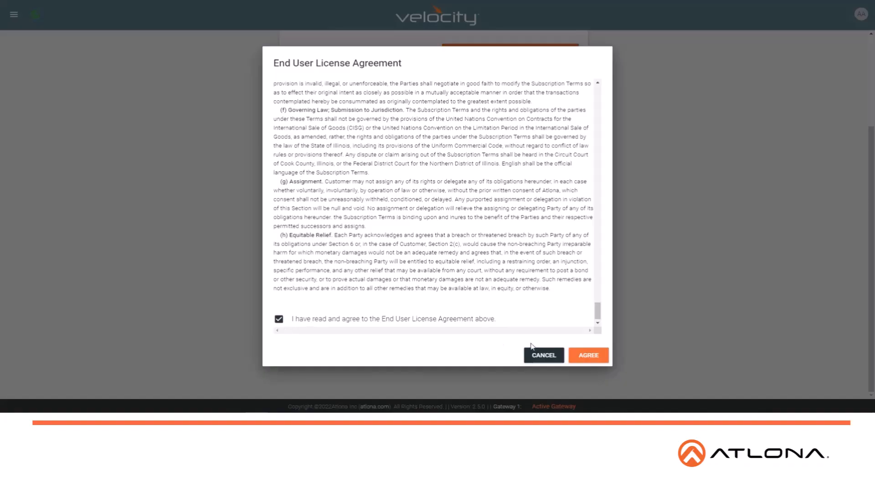
pyautogui.click(597, 357)
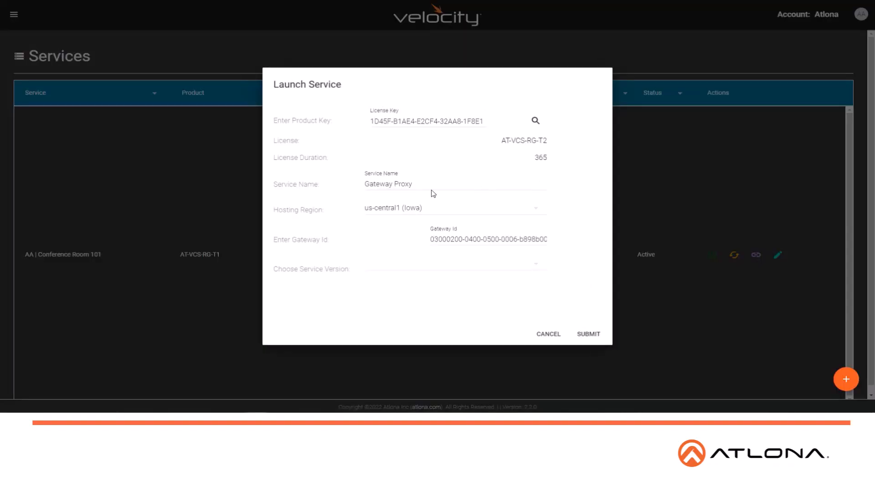
# Step: Name the new service "AA | Conference Room 102"
pyautogui.click(420, 184)
pyautogui.moveTo(421, 184); pyautogui.dragTo(357, 206)
pyautogui.write('AA')
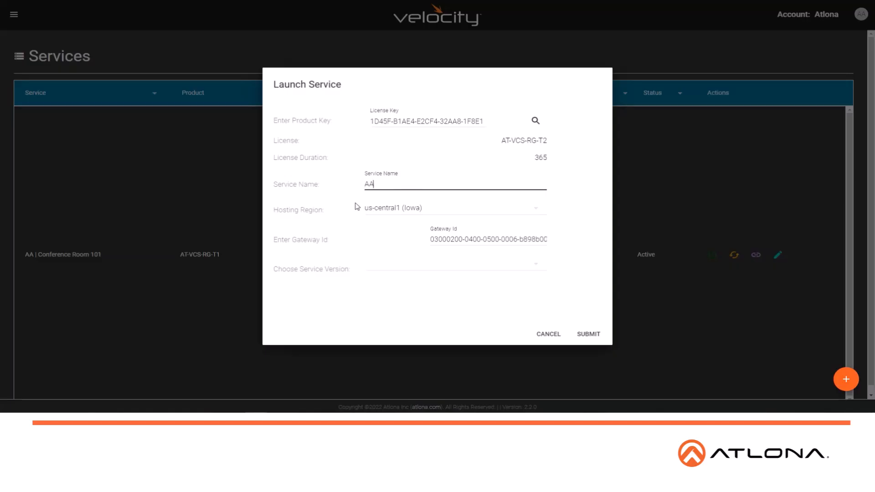
pyautogui.write(' | Conference Room 102')
# Step: Review the hosting regions, keep us-central1 (Iowa), and submit the service launch
pyautogui.click(422, 209)
pyautogui.scroll(-5, 452, 305)
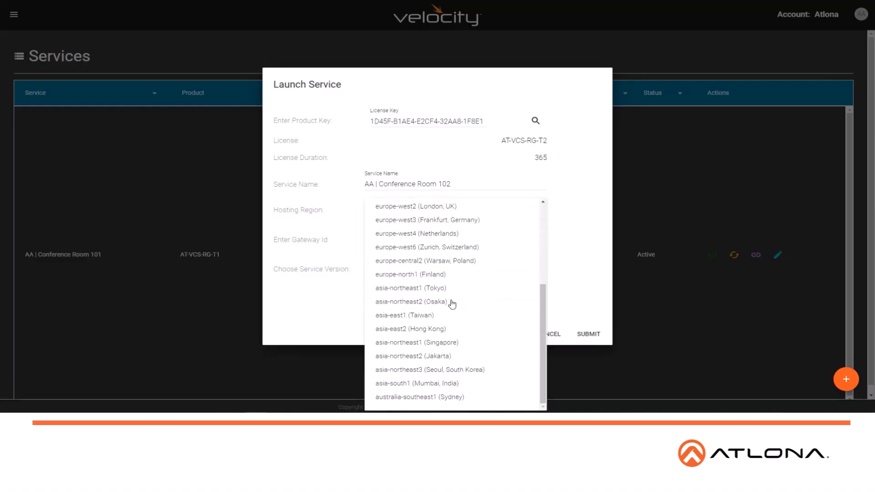
pyautogui.scroll(3, 452, 305)
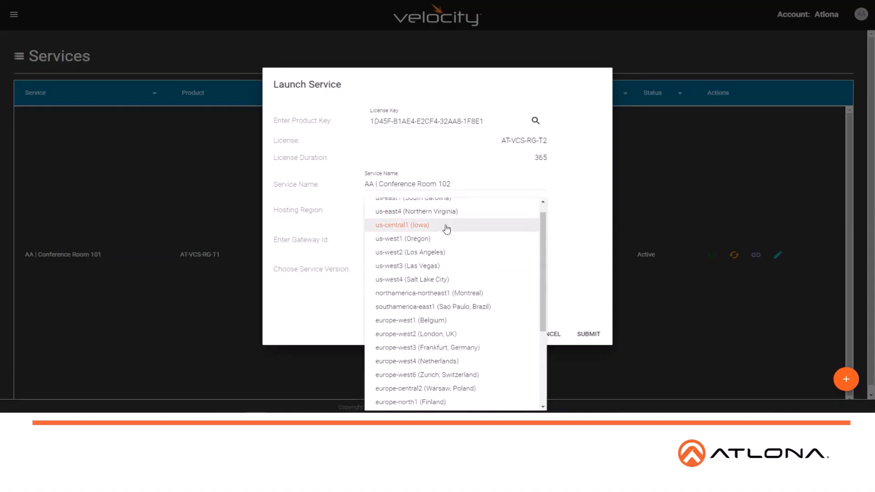
pyautogui.click(593, 216)
pyautogui.click(594, 335)
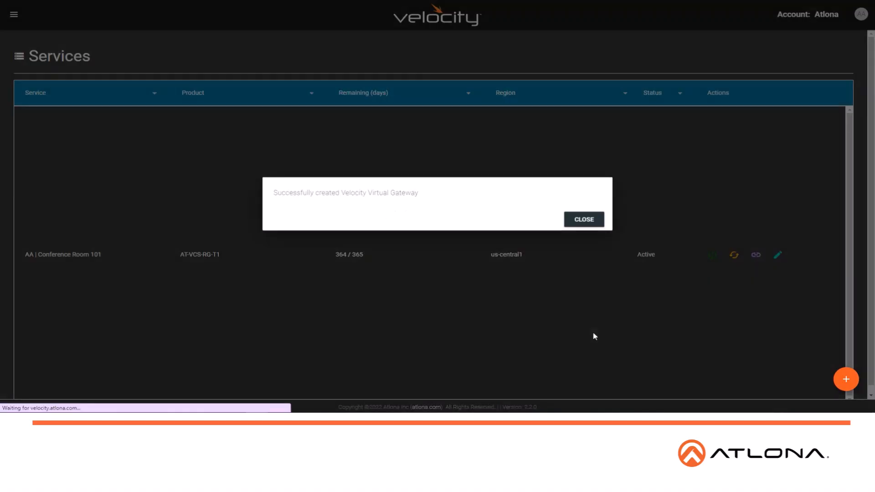
pyautogui.click(590, 225)
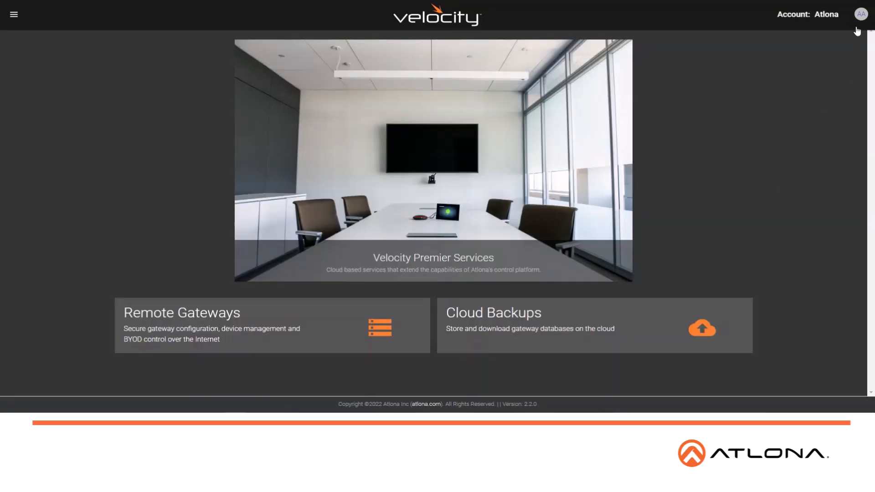
# Step: Examine the cloud account's modification settings and the permissions that can be granted to a new role
pyautogui.click(860, 18)
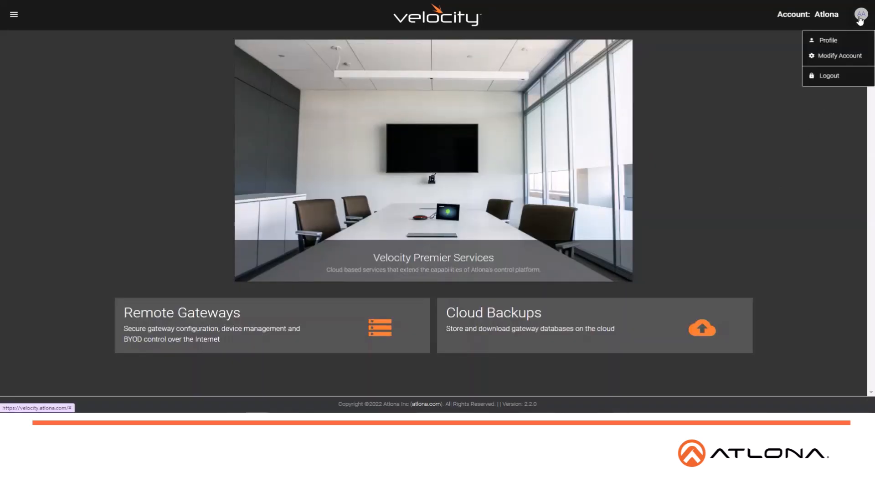
pyautogui.click(844, 56)
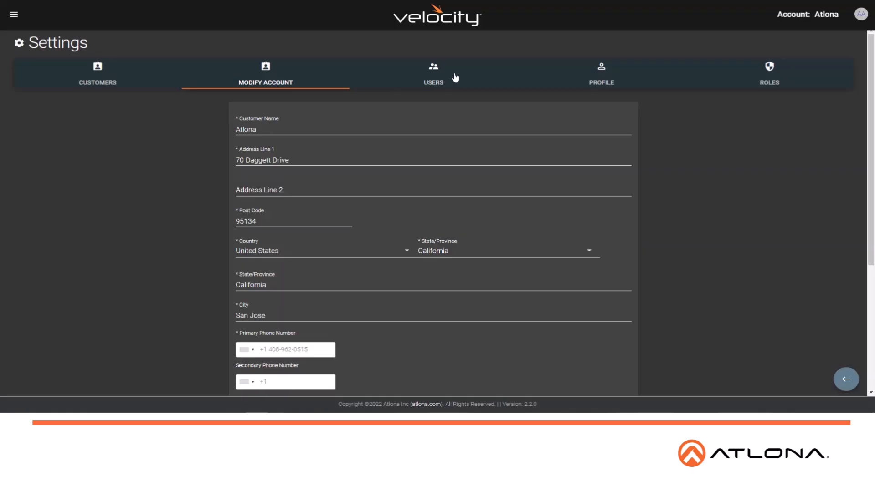
pyautogui.click(767, 75)
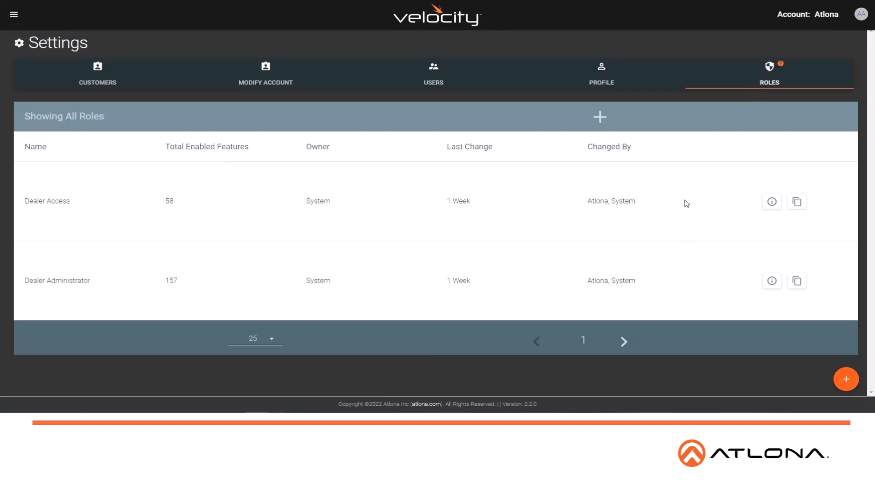
pyautogui.scroll(-5, 421, 190)
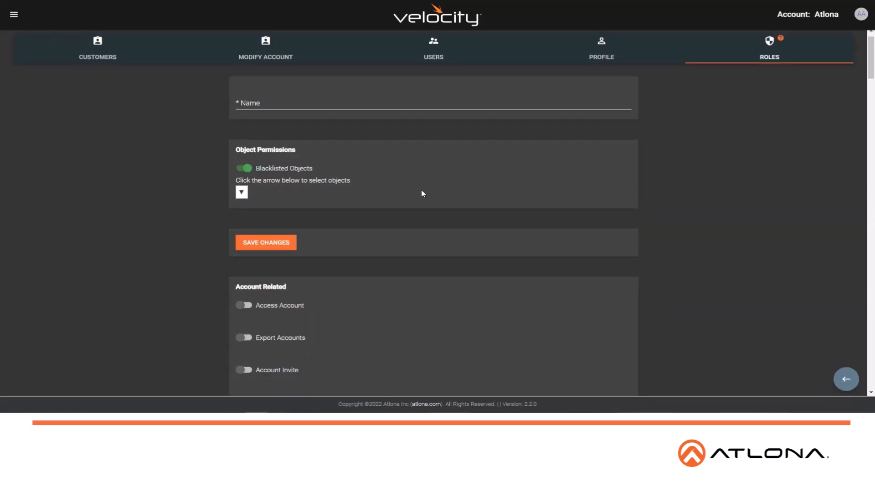
pyautogui.scroll(-20, 421, 160)
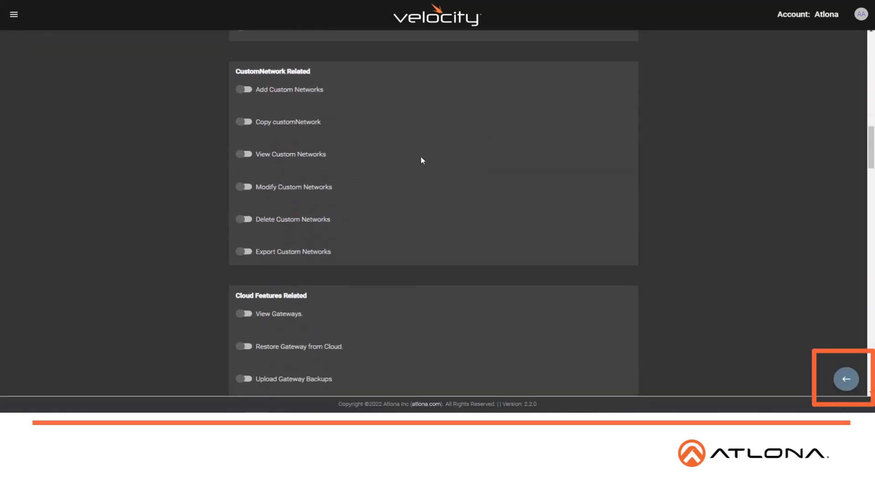
pyautogui.scroll(-15, 339, 173)
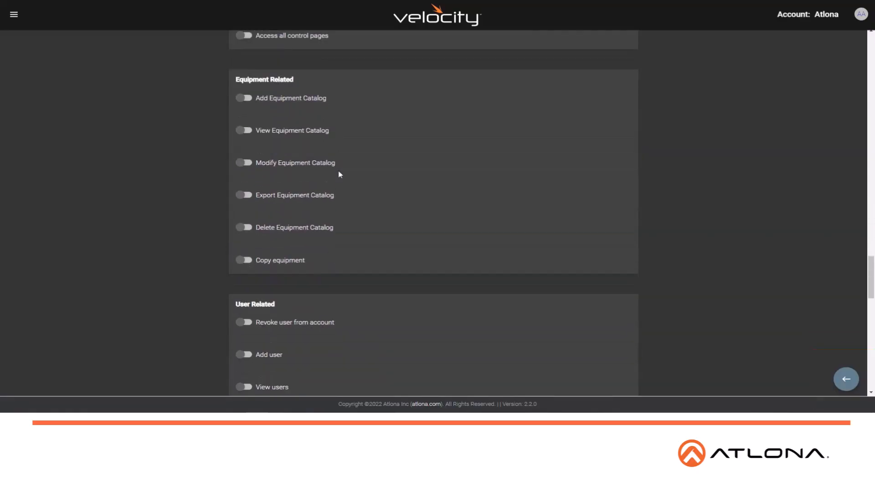
pyautogui.scroll(20, 314, 208)
pyautogui.scroll(15, 314, 209)
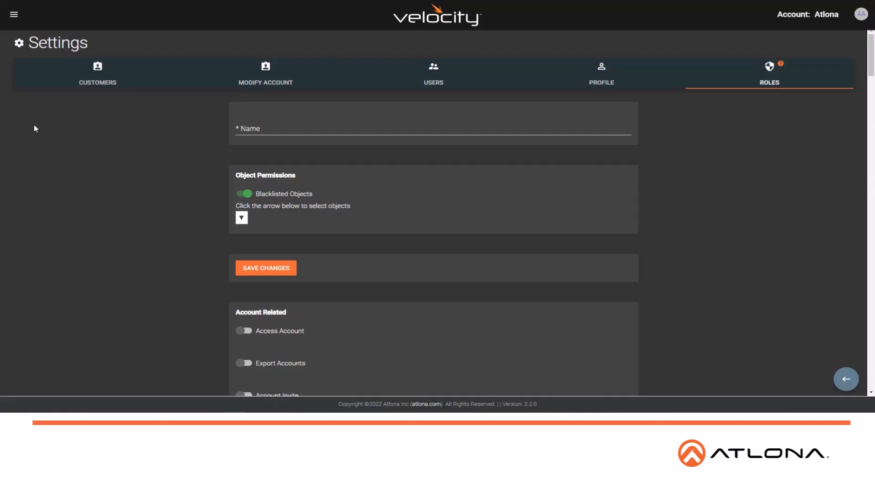
# Step: View the recurring and manual cloud backup slots of the AA | Conference Room 102 service
pyautogui.click(14, 16)
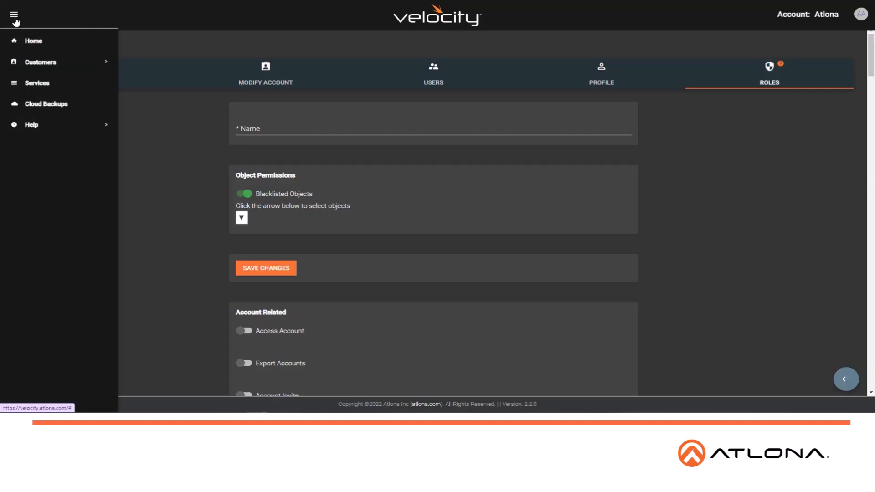
pyautogui.click(54, 105)
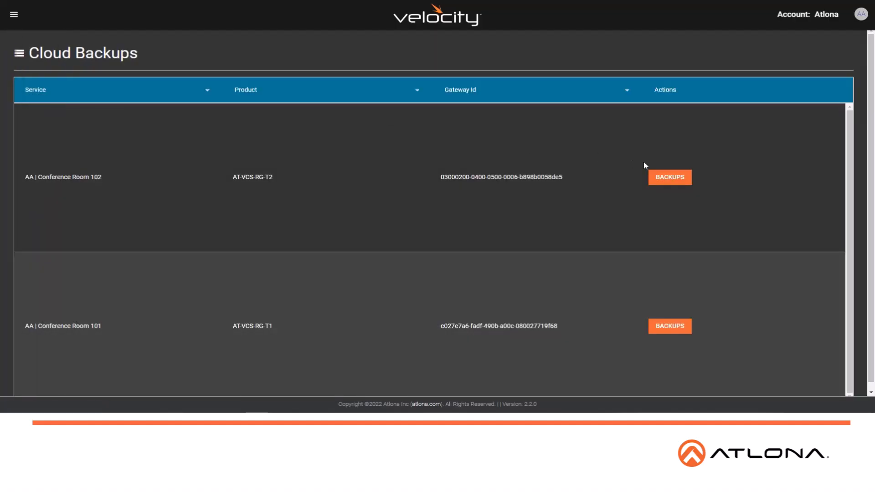
pyautogui.click(680, 181)
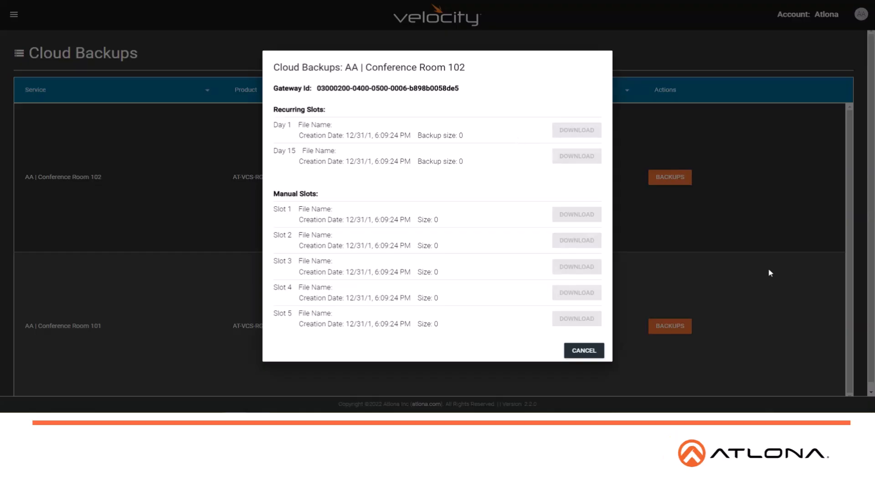
pyautogui.click(584, 350)
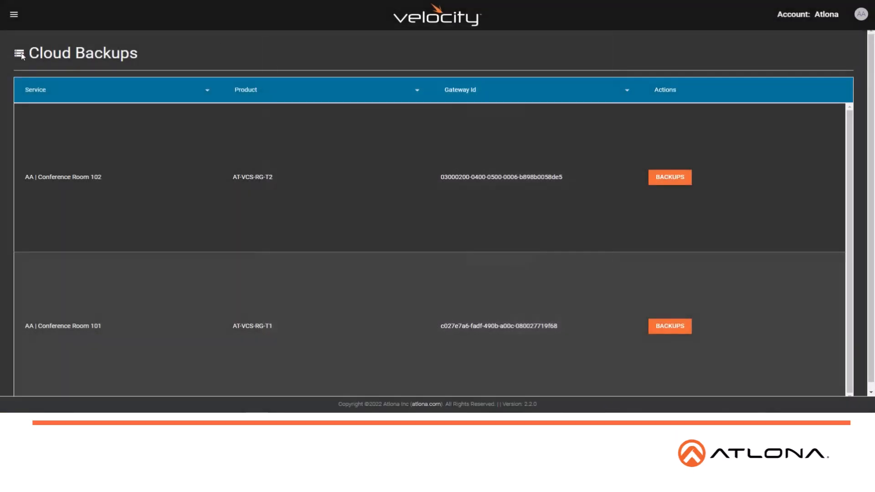
# Step: Open the remote gateway link of the AA | Conference Room 102 service in a new tab from the services list
pyautogui.click(14, 14)
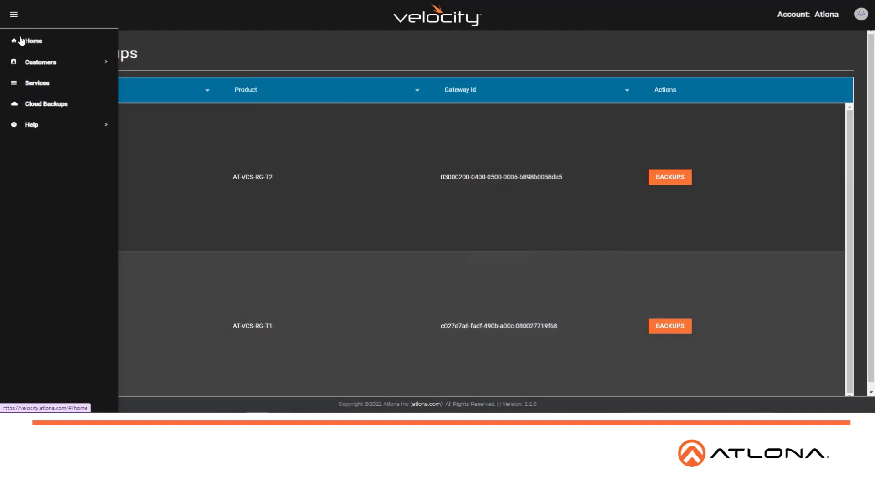
pyautogui.click(35, 85)
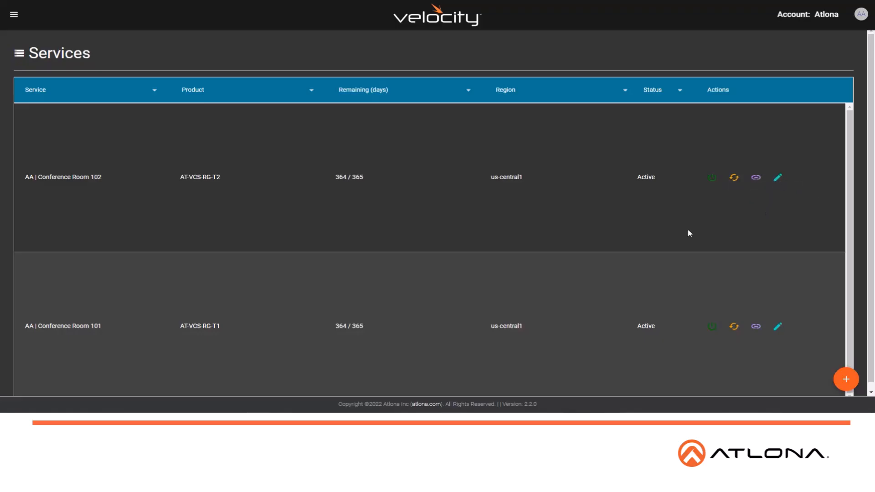
pyautogui.click(758, 182)
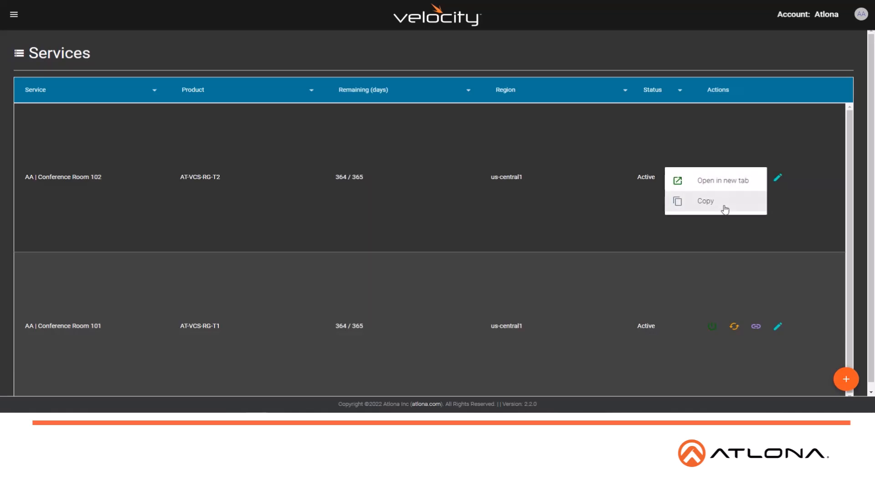
pyautogui.click(725, 180)
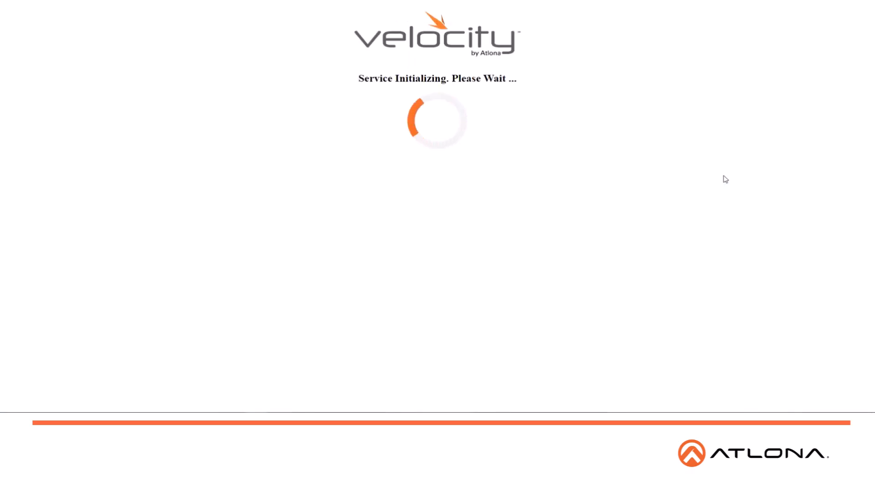